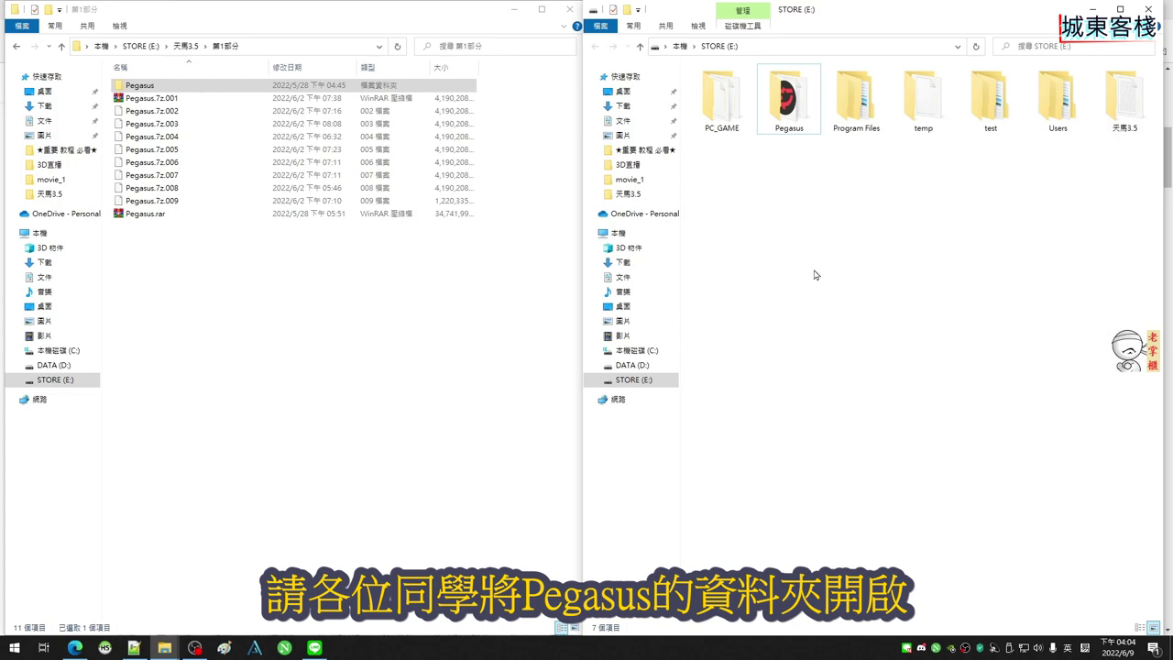
Launch pegasus.exe from the Pegasus folder on the E: drive and go to the METAL GEAR SOLID V: GROUND ZEROES entry
double_click(795, 111)
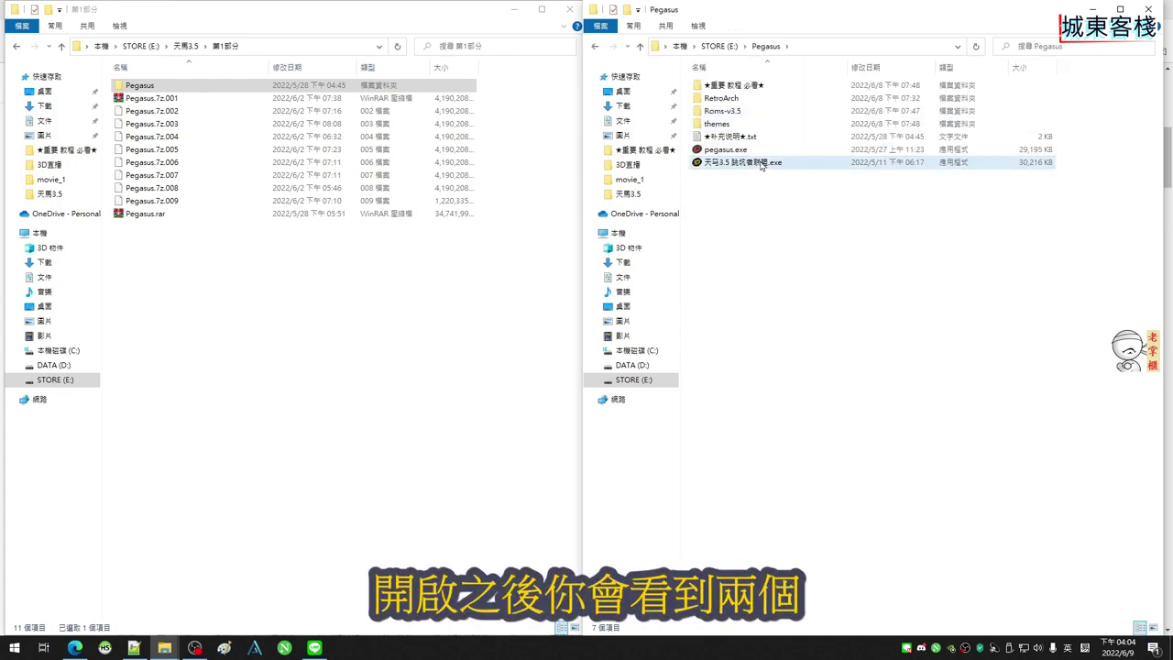
click(757, 151)
ctrl+click(760, 164)
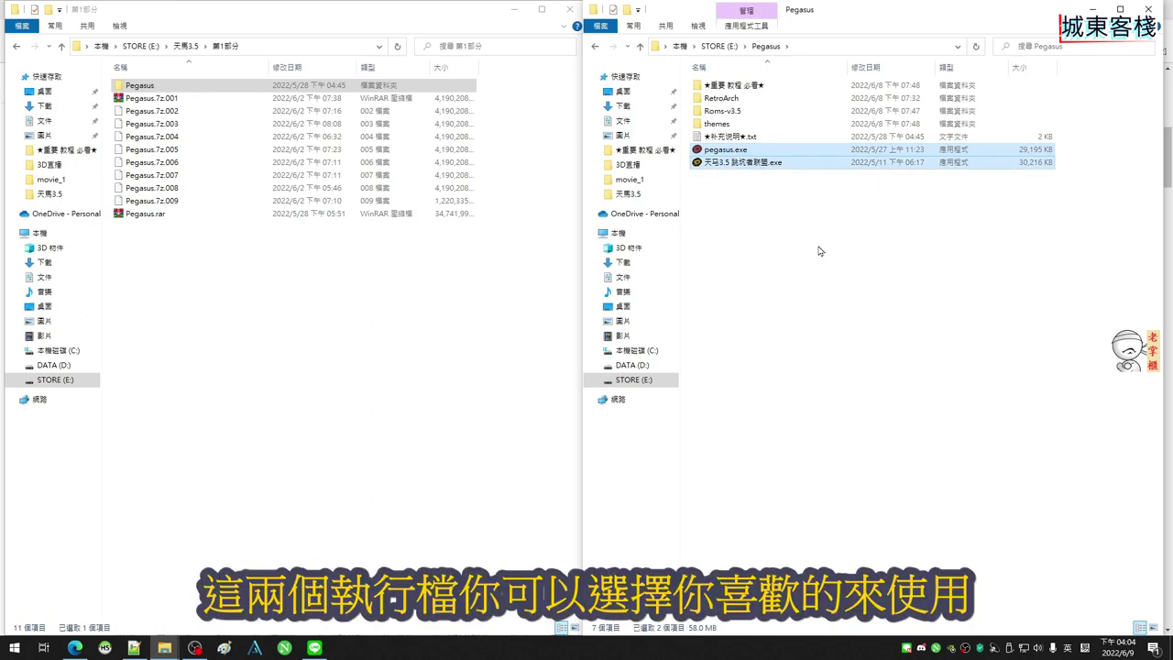
click(801, 226)
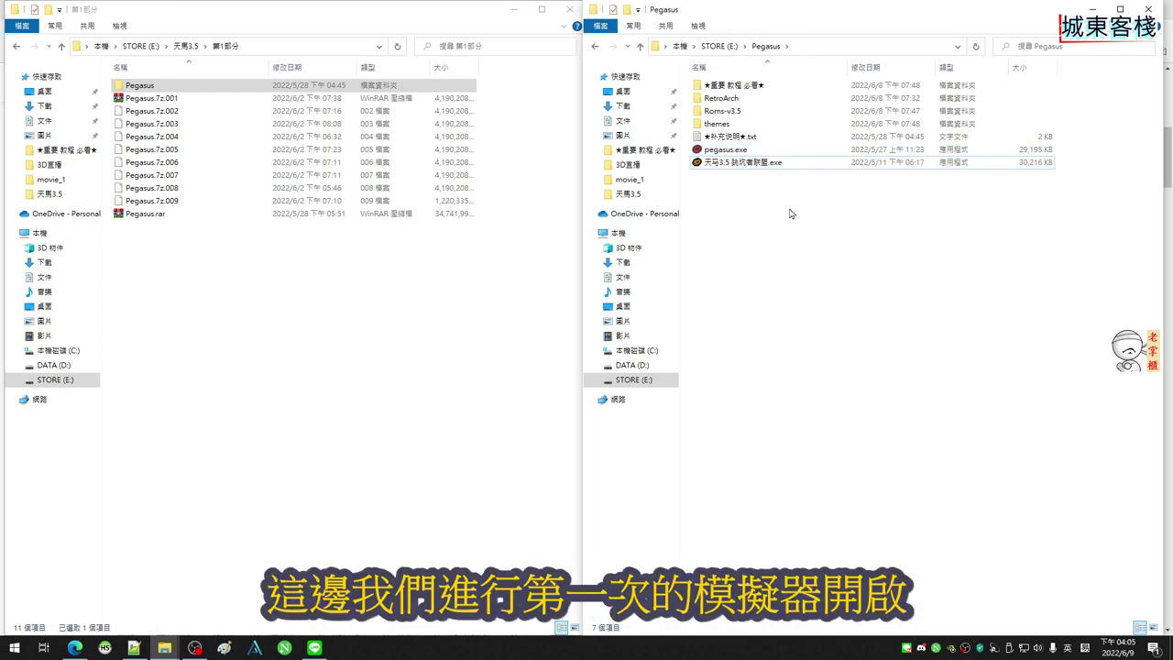
double_click(742, 151)
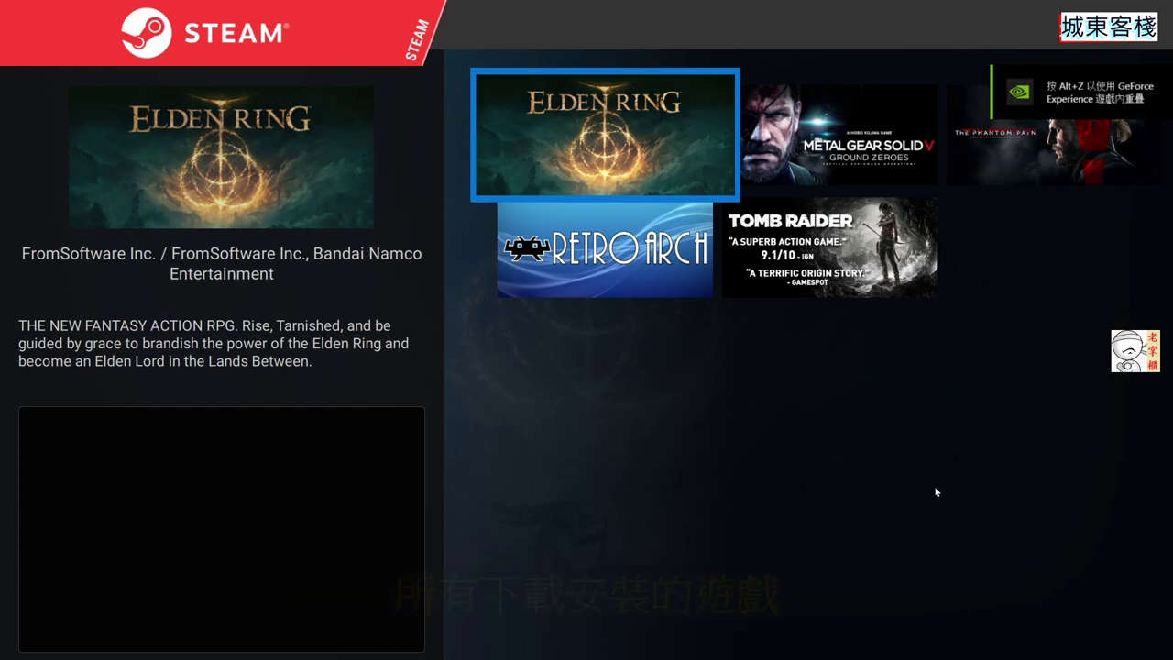
key(Right)
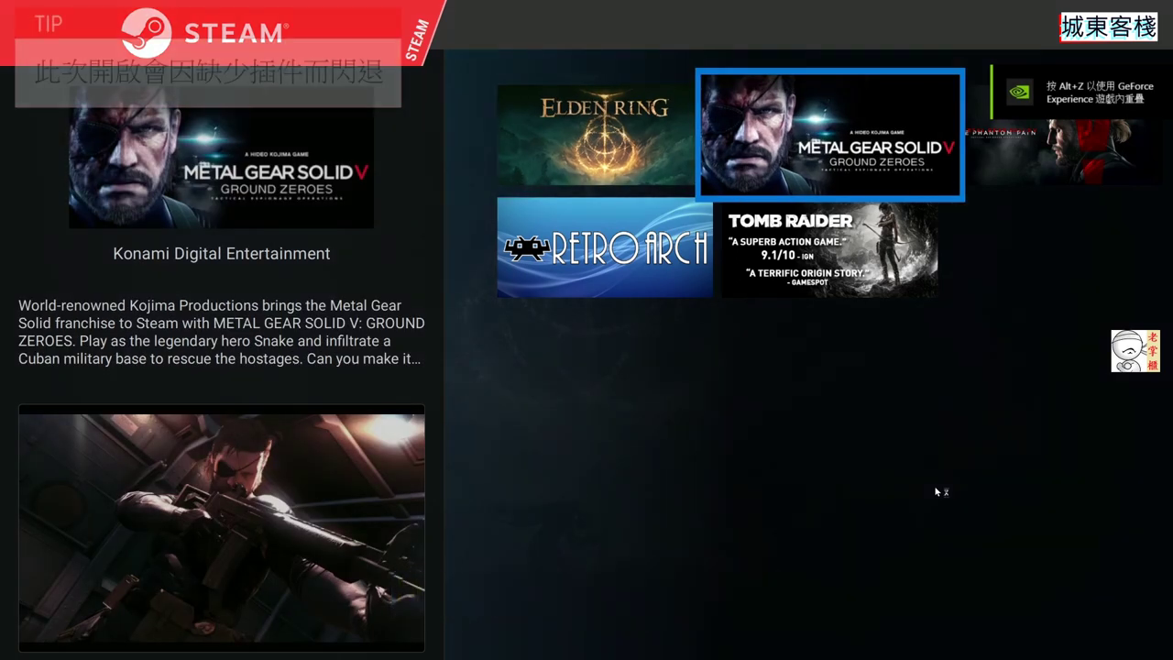
key(Return)
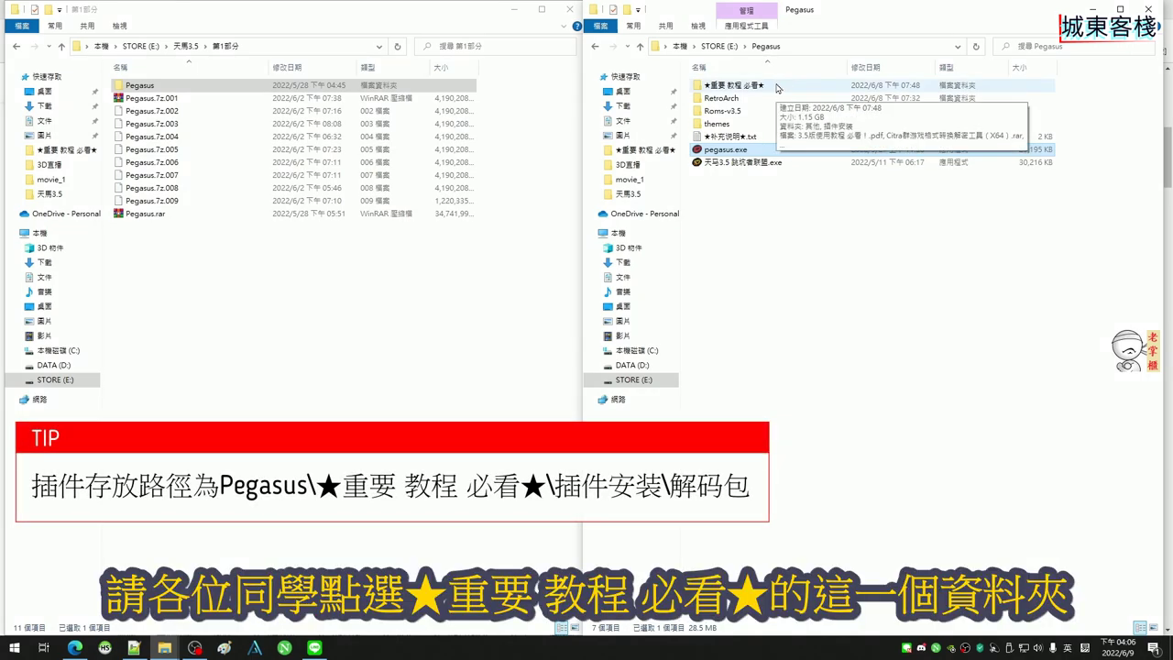
Open the folder ★重要 教程 必看★\插件安装\解码包 inside Pegasus and run K-Lite_Codec_Pack_1463_Full.exe
double_click(776, 87)
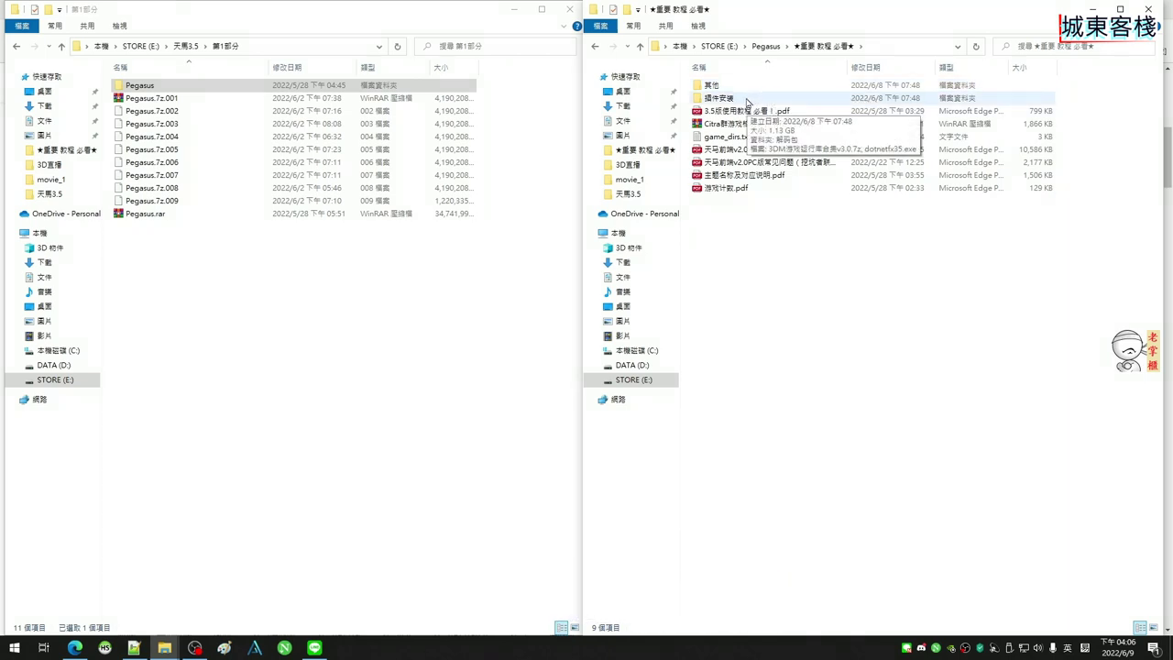
double_click(747, 98)
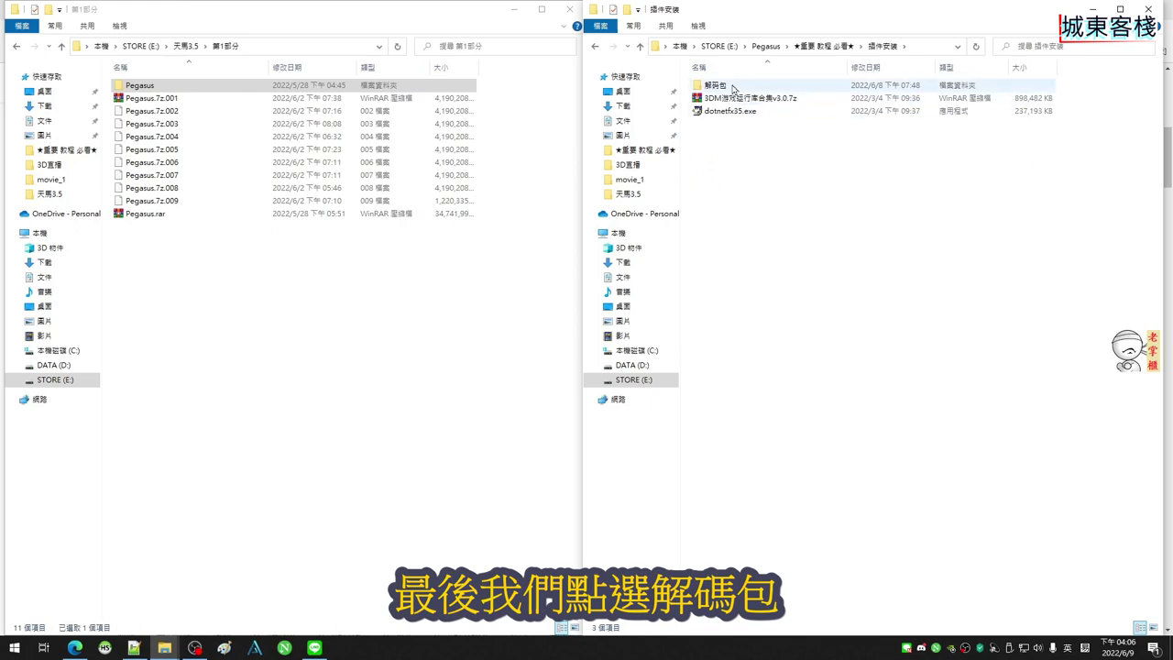
double_click(733, 87)
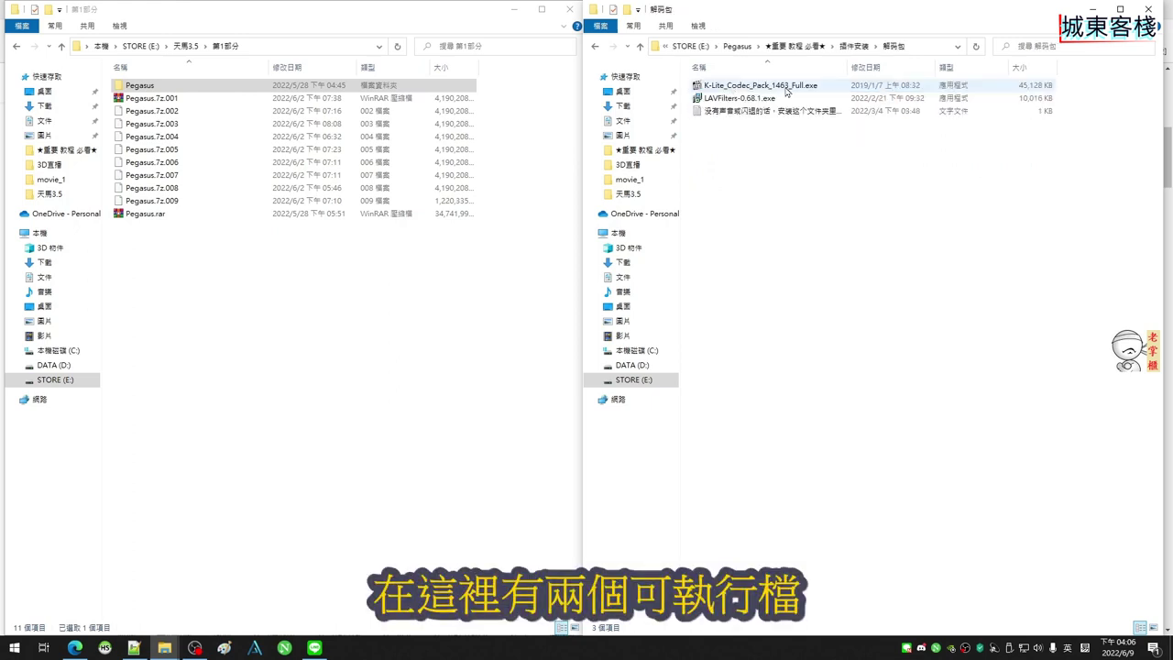
click(786, 89)
shift+click(782, 99)
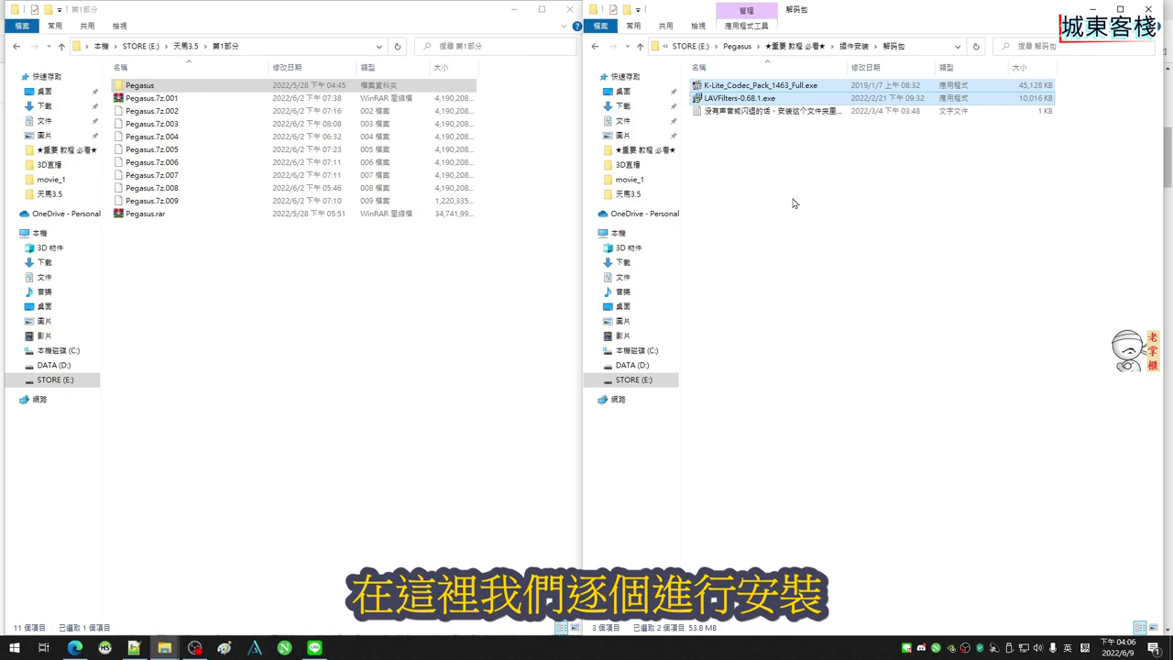
click(810, 86)
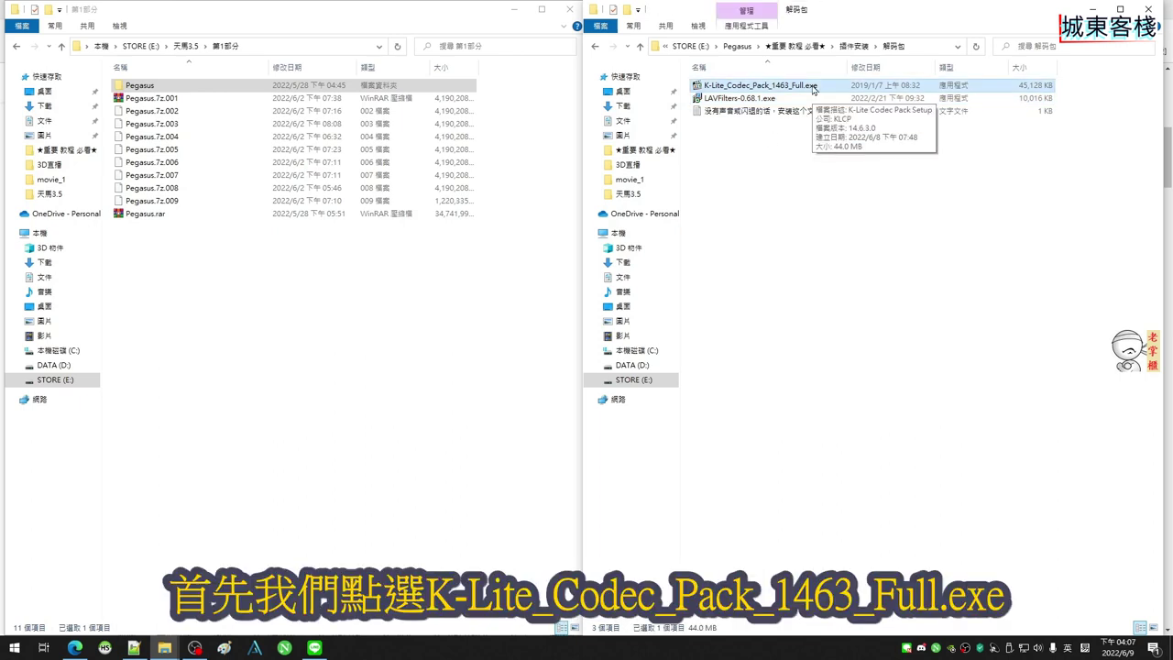
double_click(812, 86)
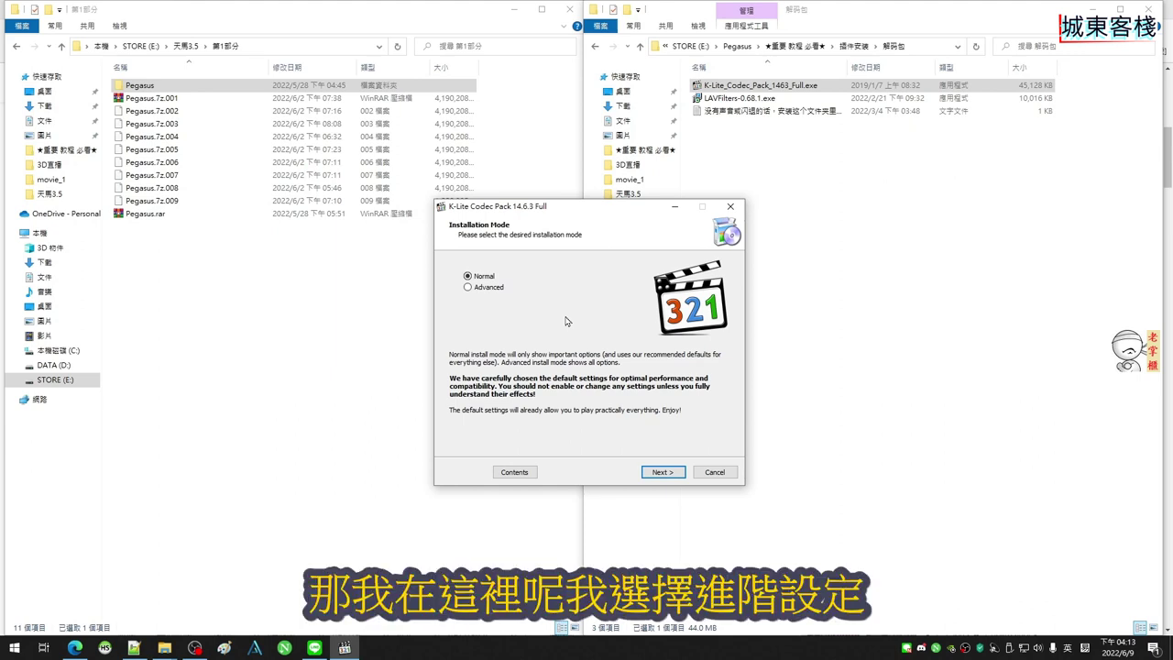
Choose the Advanced installation mode and set the codec pack's destination to E:\Pegasus\K-Lite Codec Pack
click(489, 289)
click(662, 472)
click(662, 472)
click(677, 308)
click(550, 379)
click(608, 437)
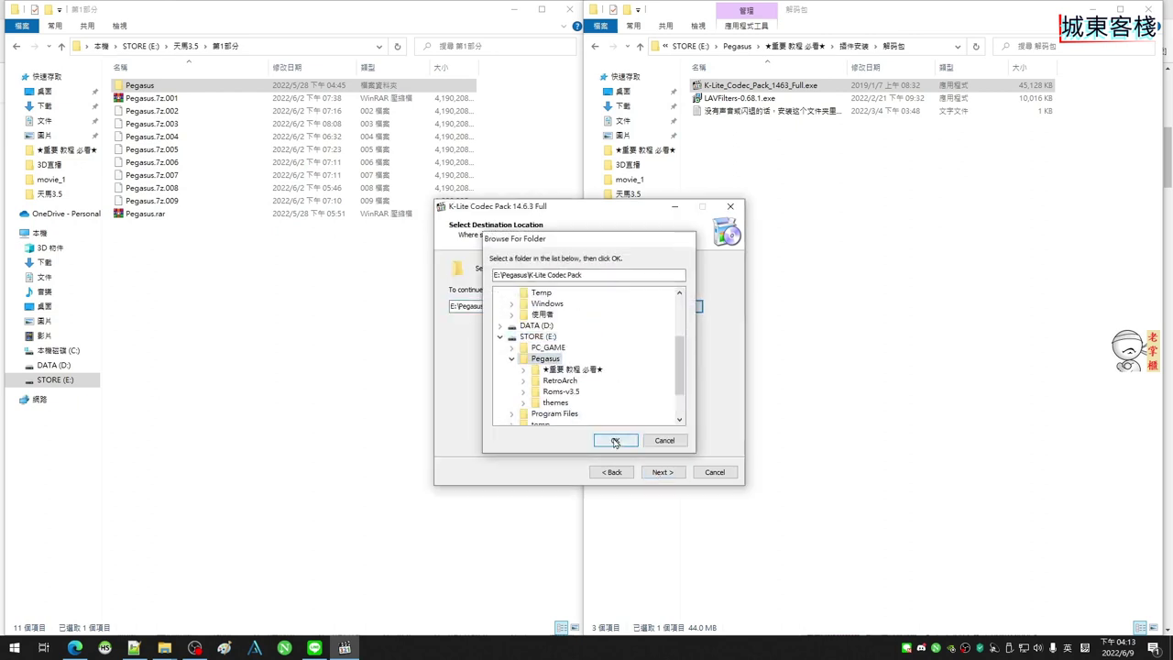
Accept the K-Lite setup's default components and its default additional tasks and options
click(662, 471)
click(656, 474)
click(656, 474)
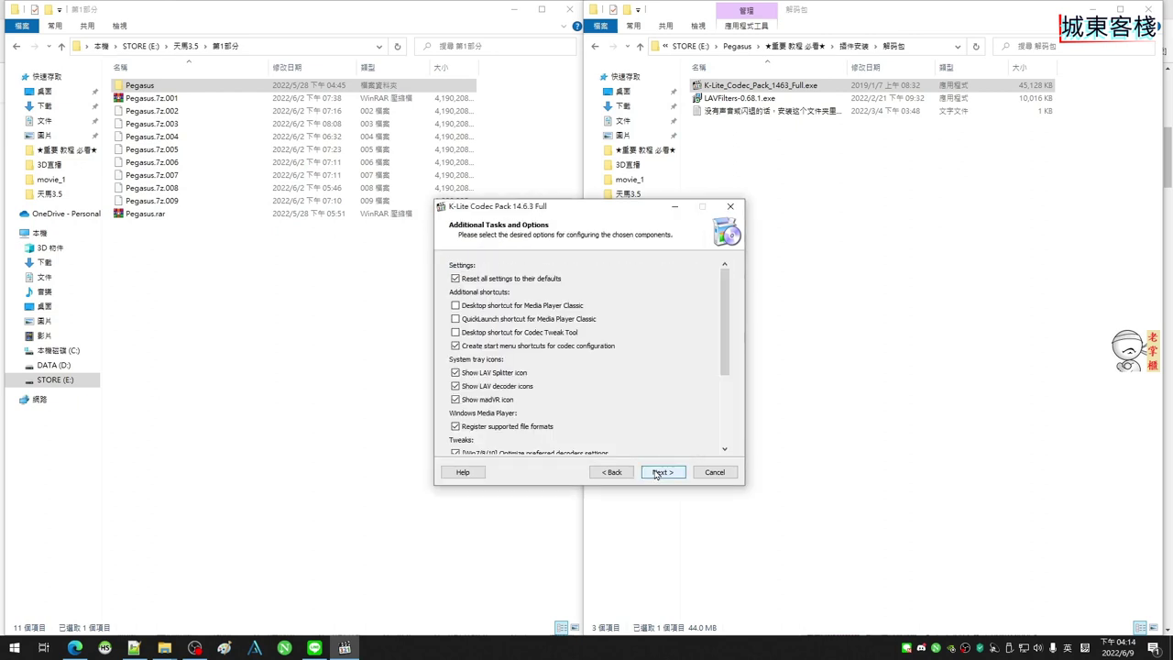
click(656, 474)
click(660, 472)
click(660, 472)
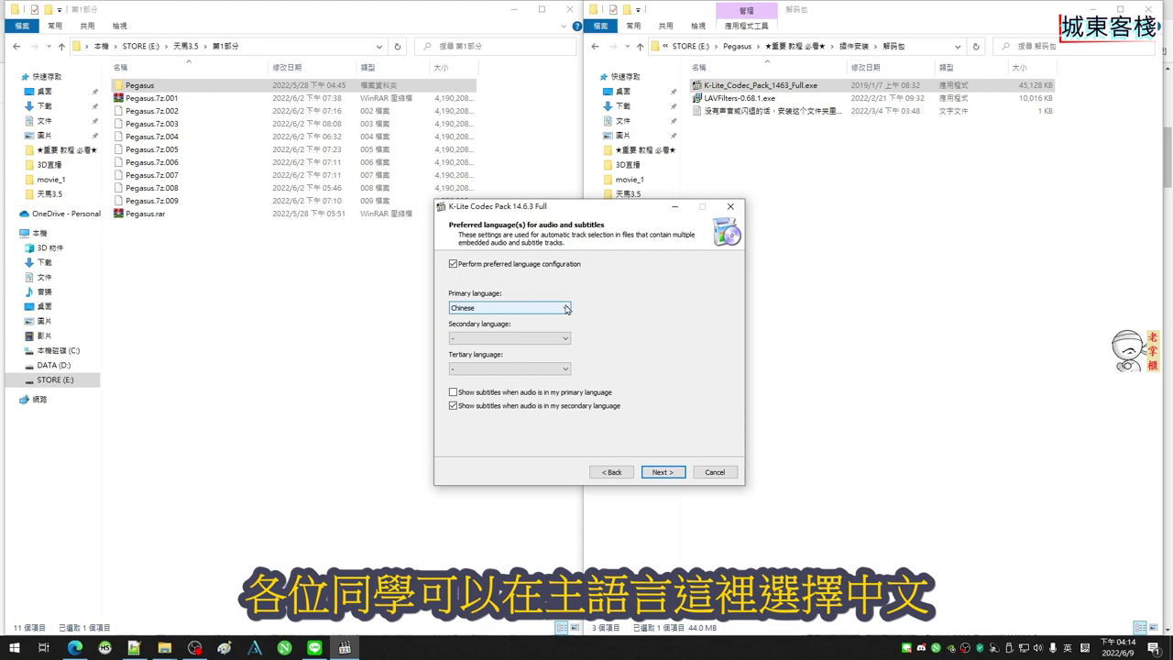
Use Chinese as the primary audio and subtitle language, then complete the K-Lite Codec Pack installation with the remaining defaults
click(662, 472)
click(664, 472)
click(663, 472)
click(663, 472)
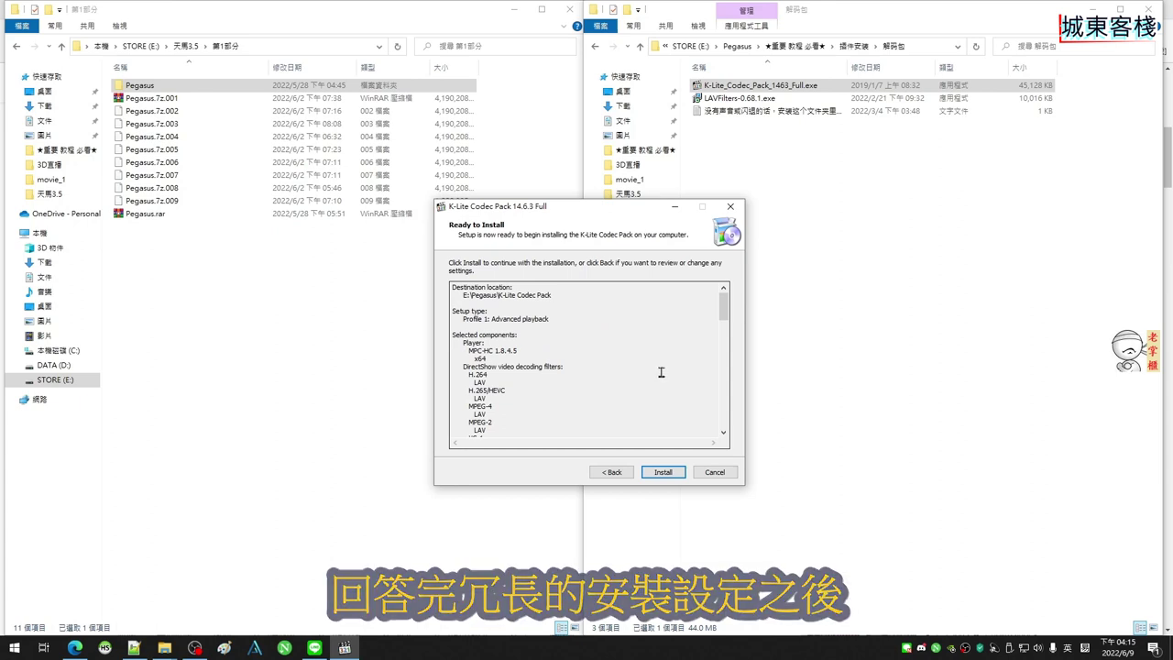
click(677, 473)
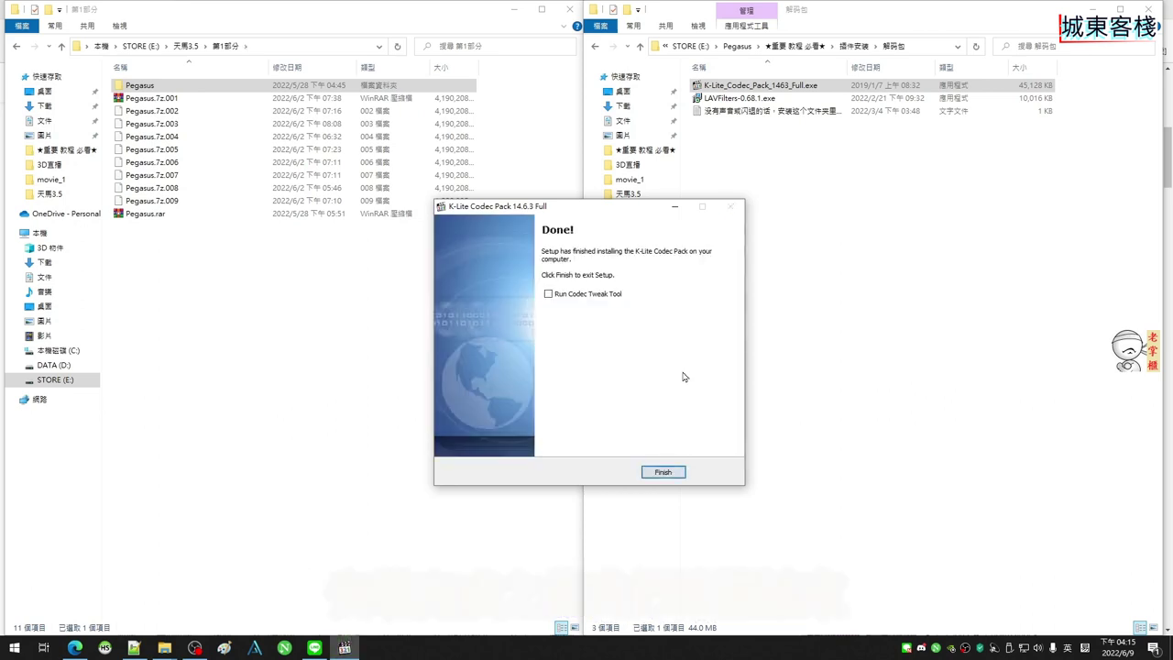
click(675, 472)
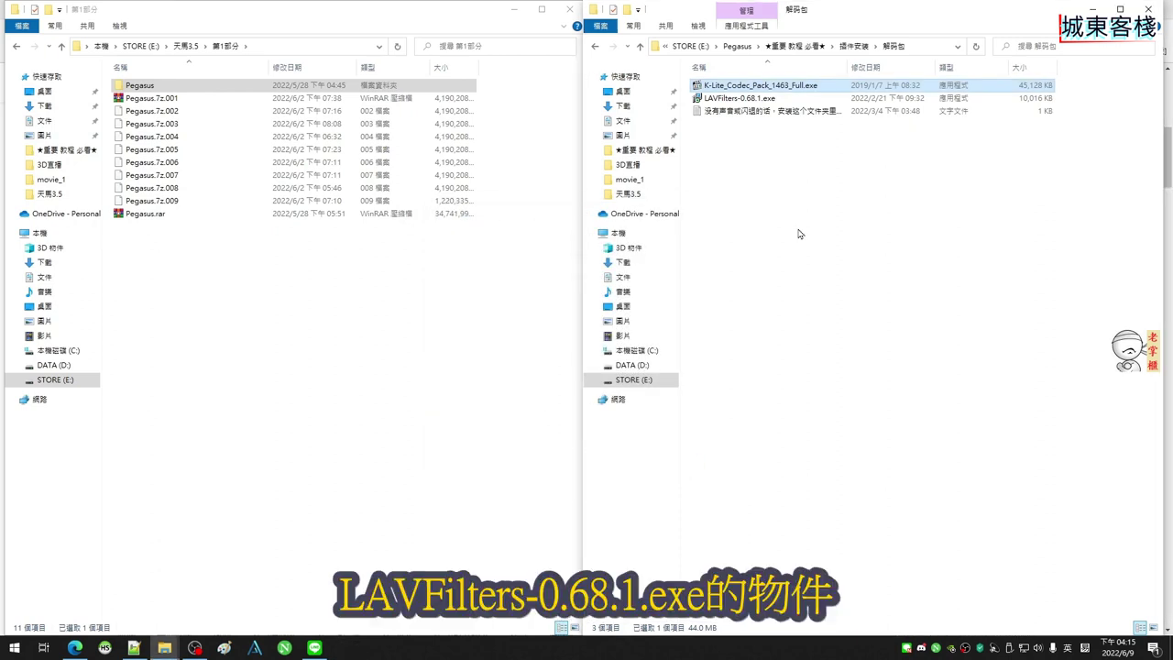
Run LAVFilters-0.68.1.exe and set its installation folder to E:\Pegasus\LAV Filters
click(761, 101)
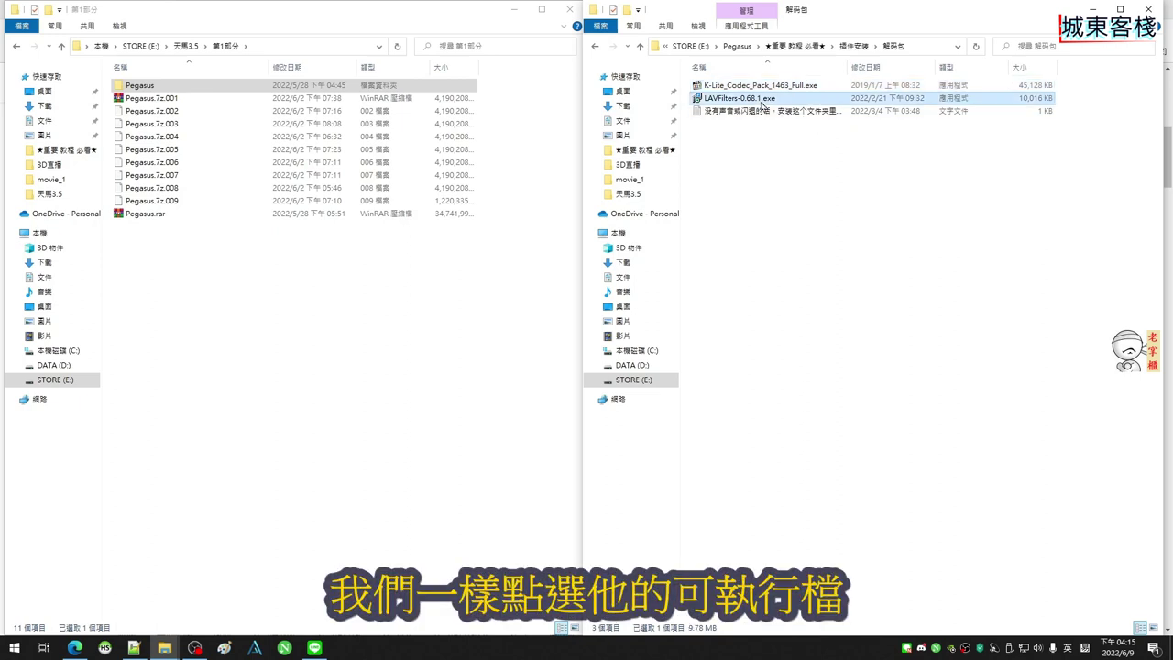
double_click(761, 101)
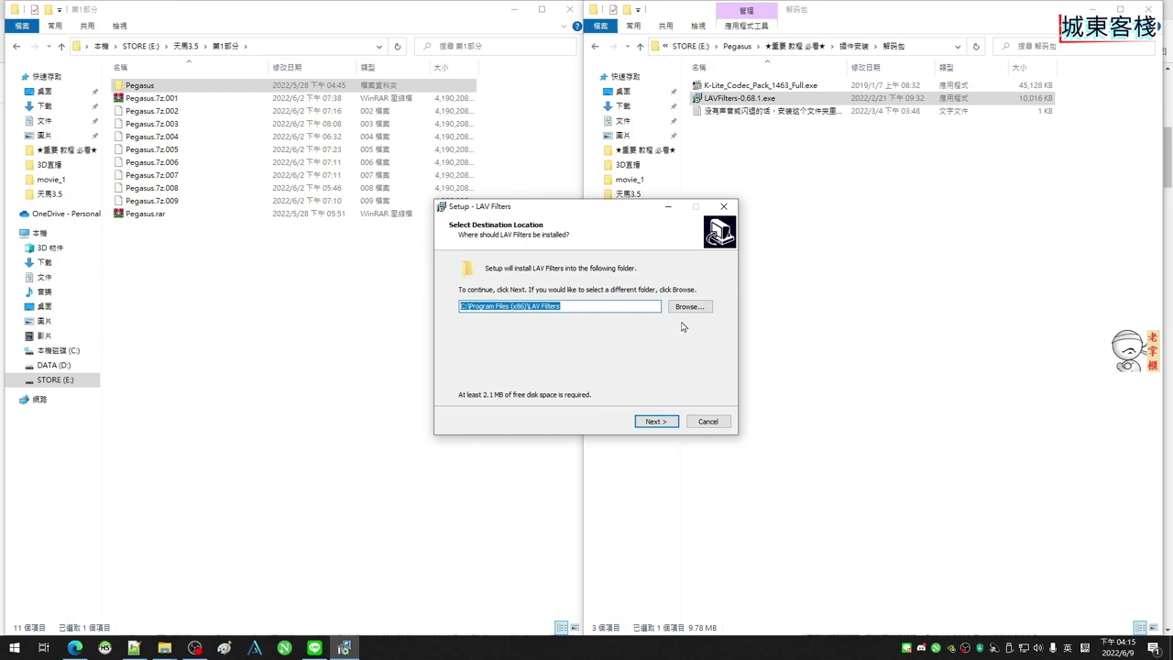
click(696, 306)
scroll(556, 379, up, 1)
click(544, 333)
click(612, 415)
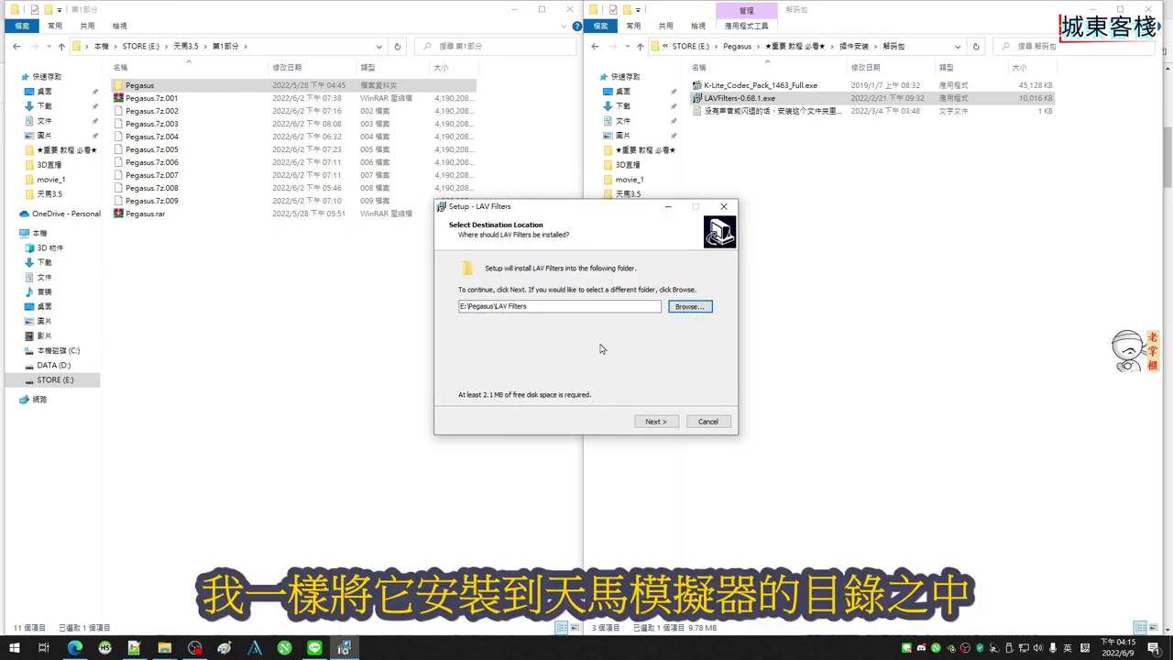
Install LAV Filters with the default components and options, and finish its setup
click(653, 424)
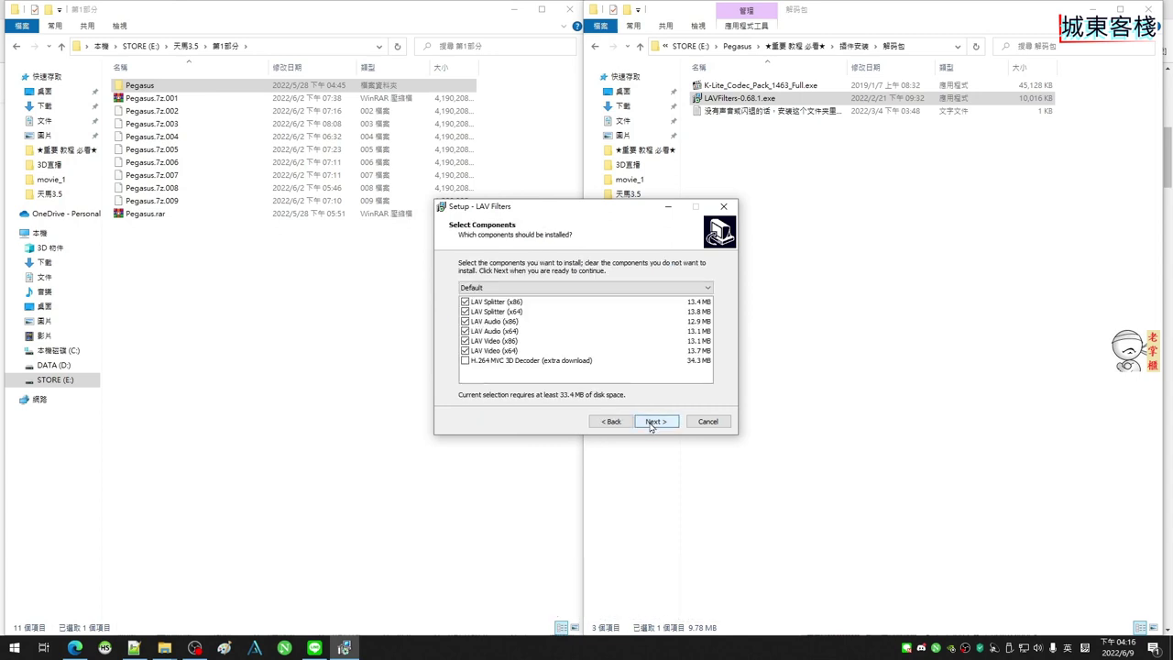
click(653, 423)
click(652, 422)
click(652, 422)
click(648, 423)
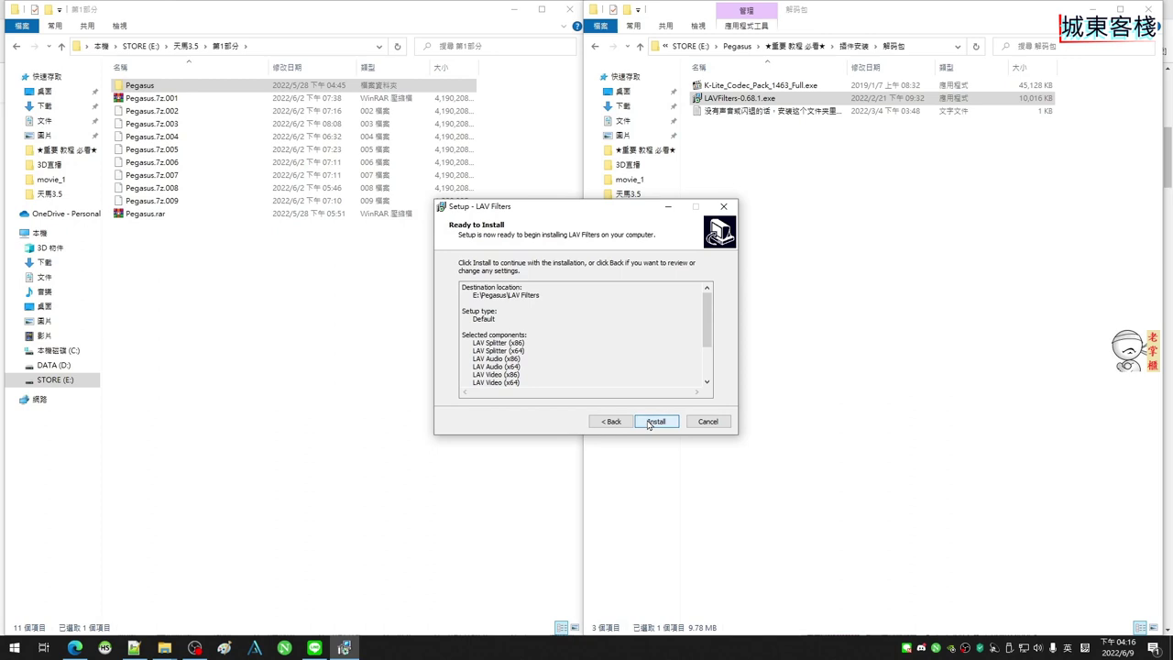
click(647, 423)
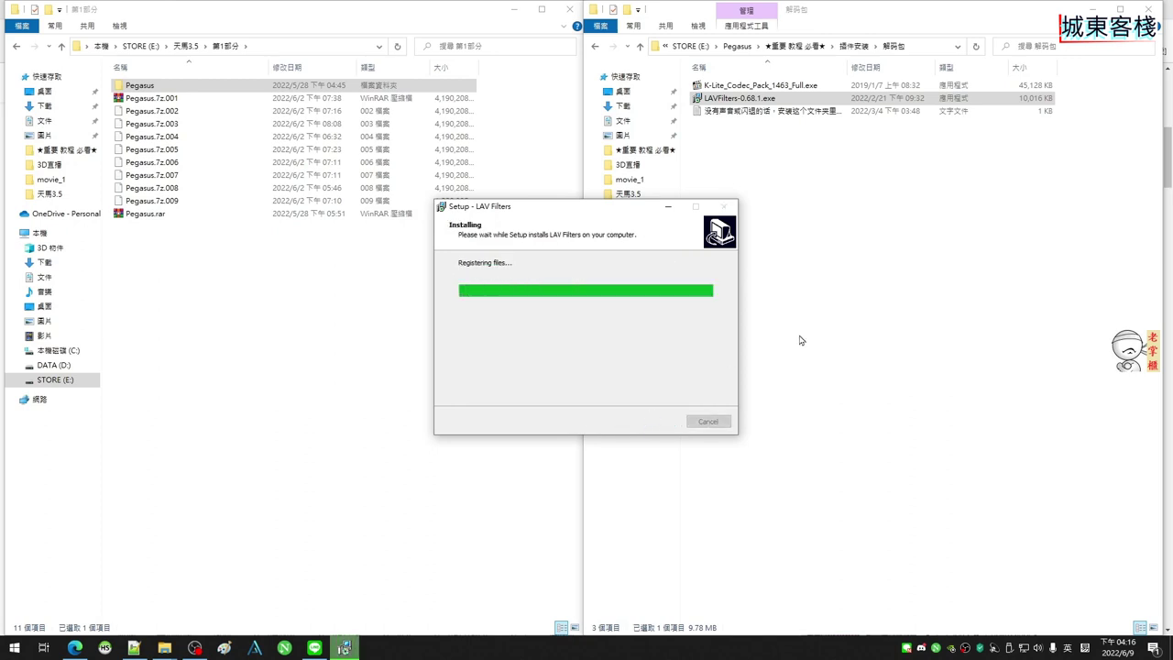
click(656, 422)
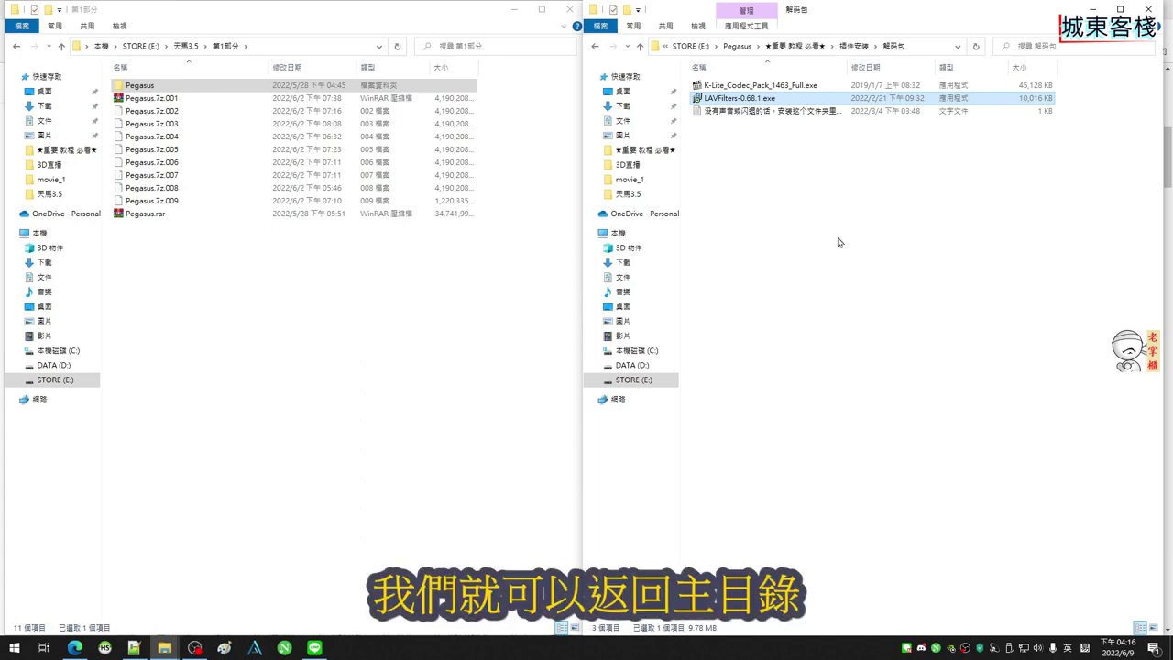
Return to the main Pegasus folder, relaunch pegasus.exe and check video playback for Elden Ring and METAL GEAR SOLID V: GROUND ZEROES
click(737, 46)
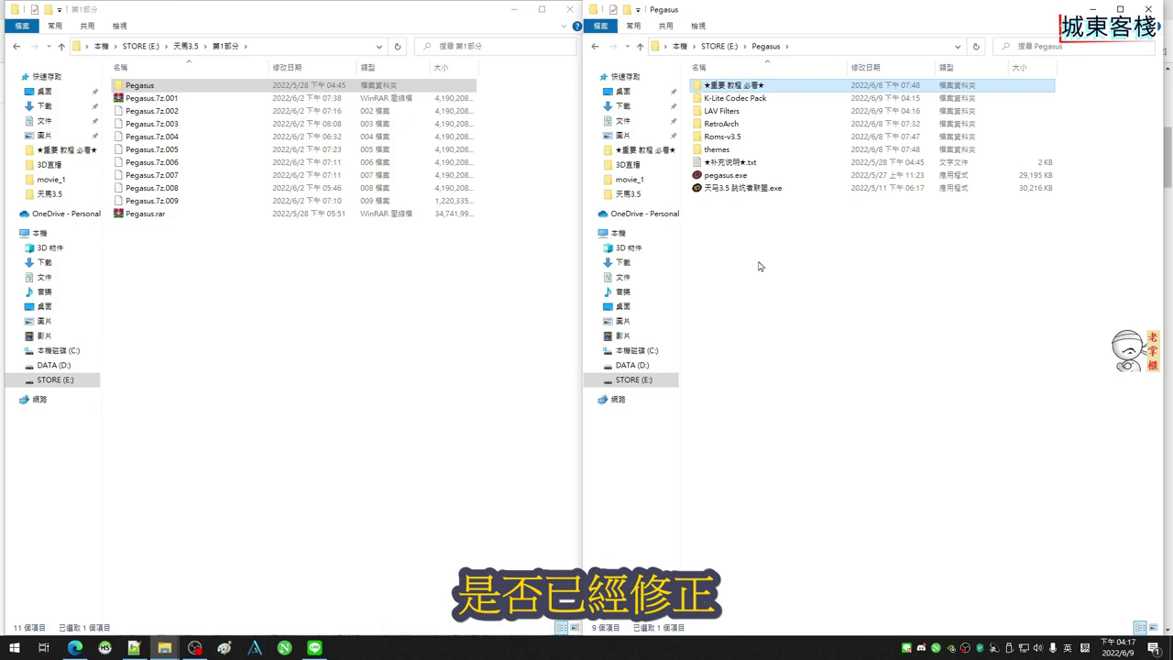
double_click(733, 175)
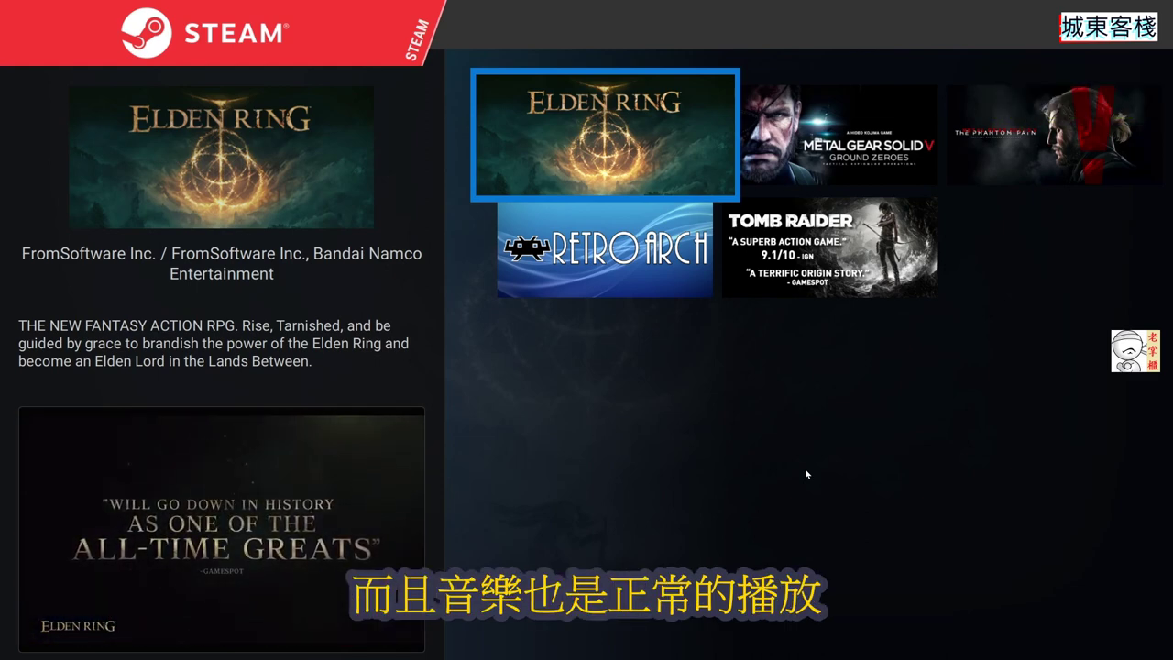
key(Right)
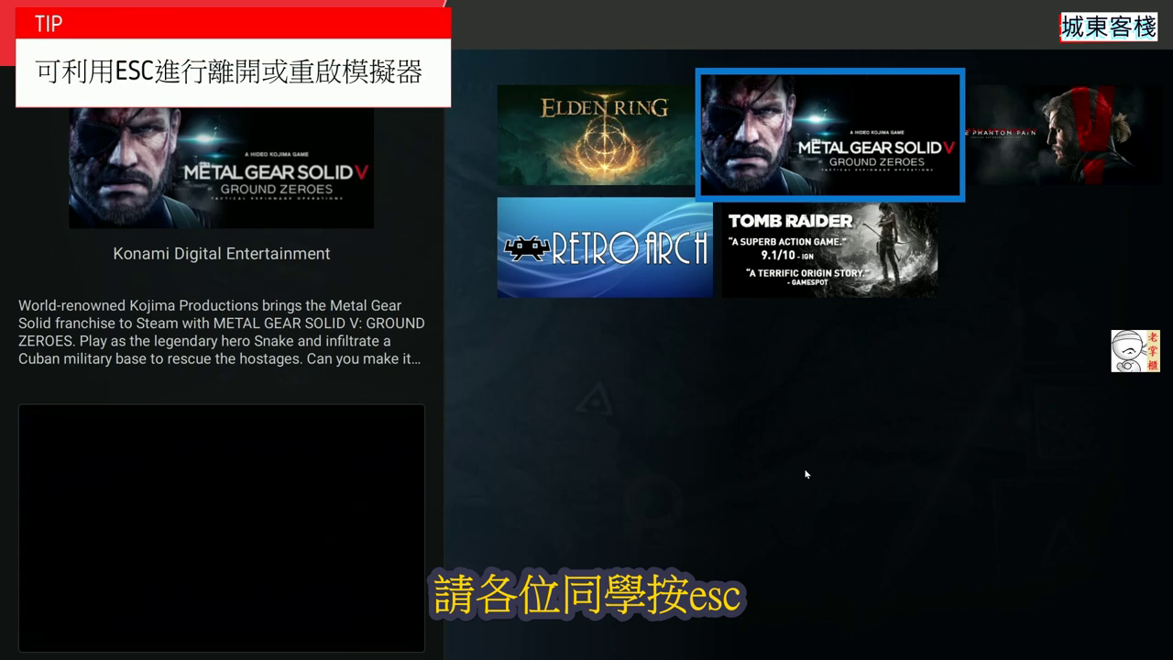
Exit the Pegasus front end and return to the file windows
key(Escape)
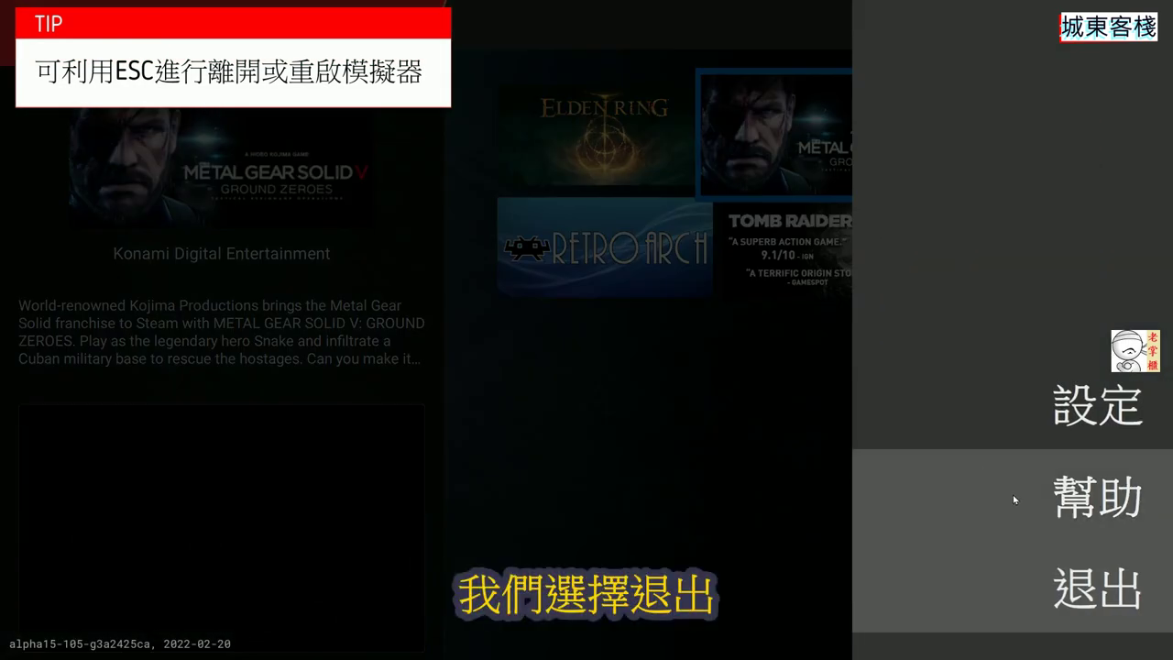
click(1037, 589)
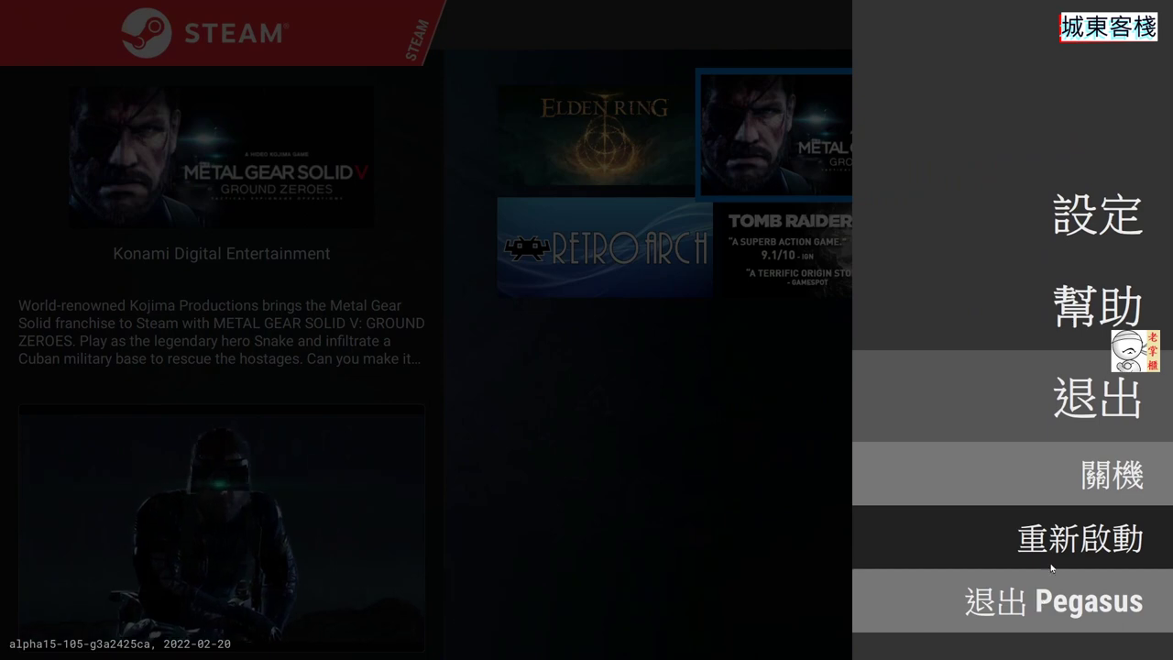
click(1070, 612)
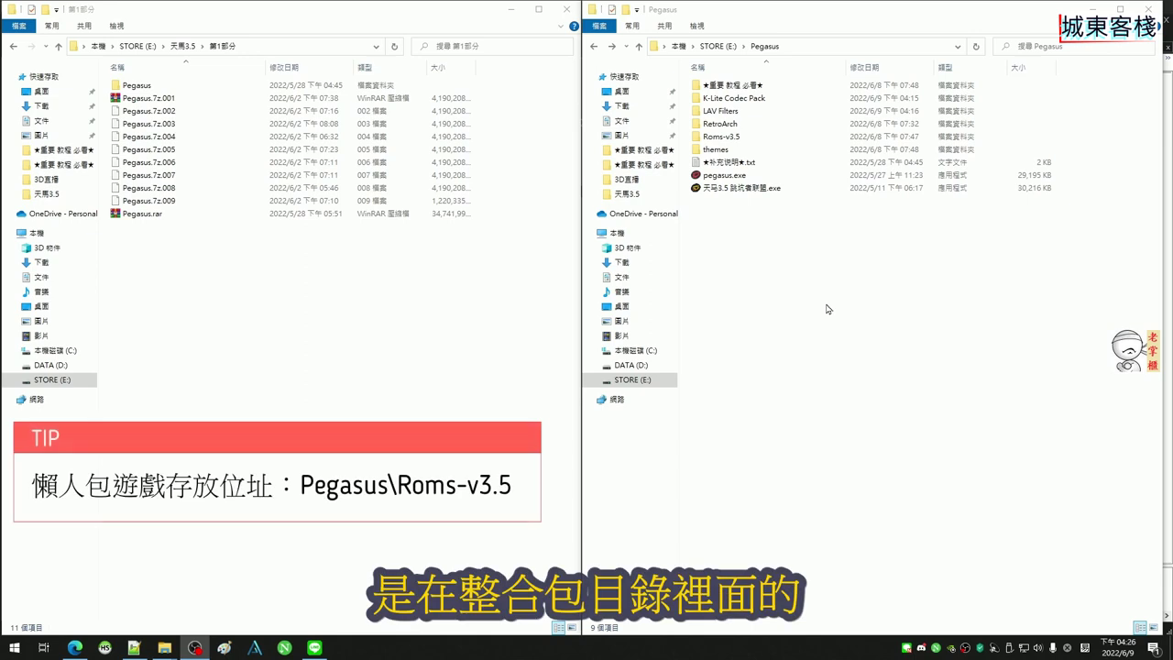
Open the Roms-v3.5 game folder inside Pegasus and copy its full path, E:\Pegasus\Roms-v3.5
double_click(721, 137)
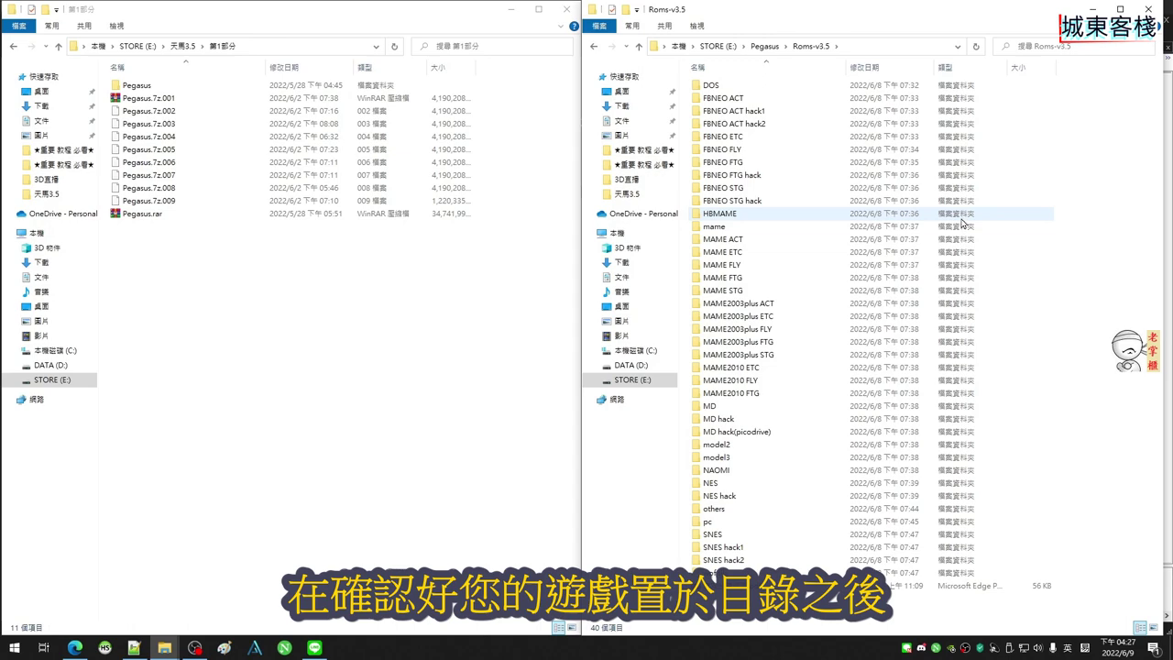
click(843, 45)
click(820, 46)
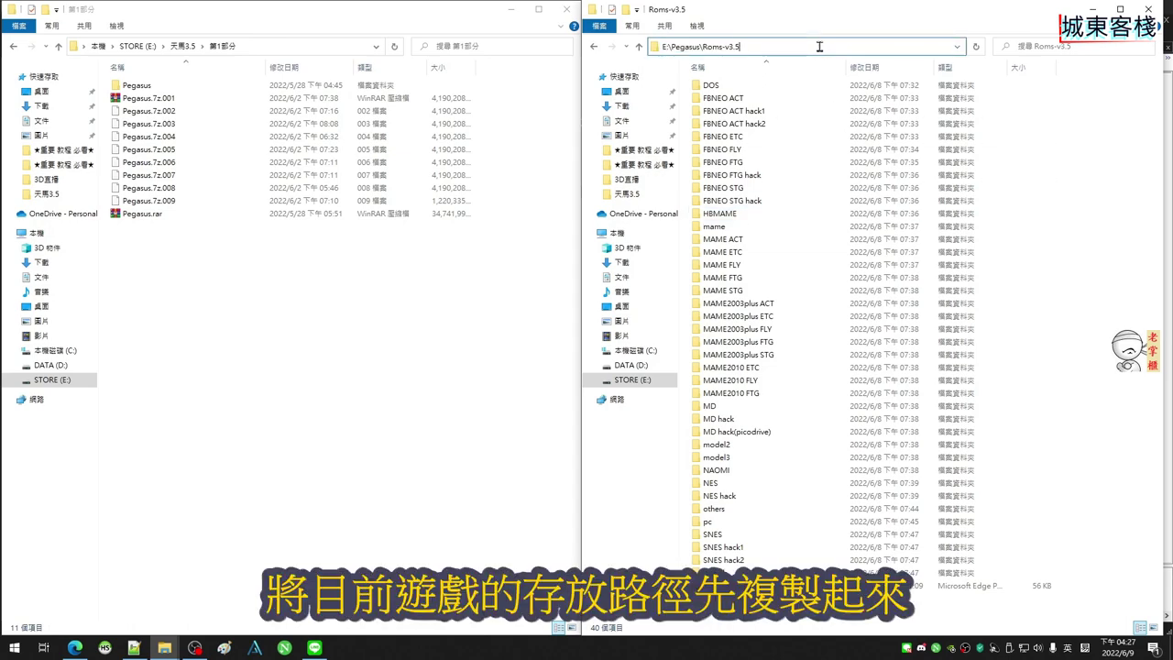
drag(806, 50, 659, 54)
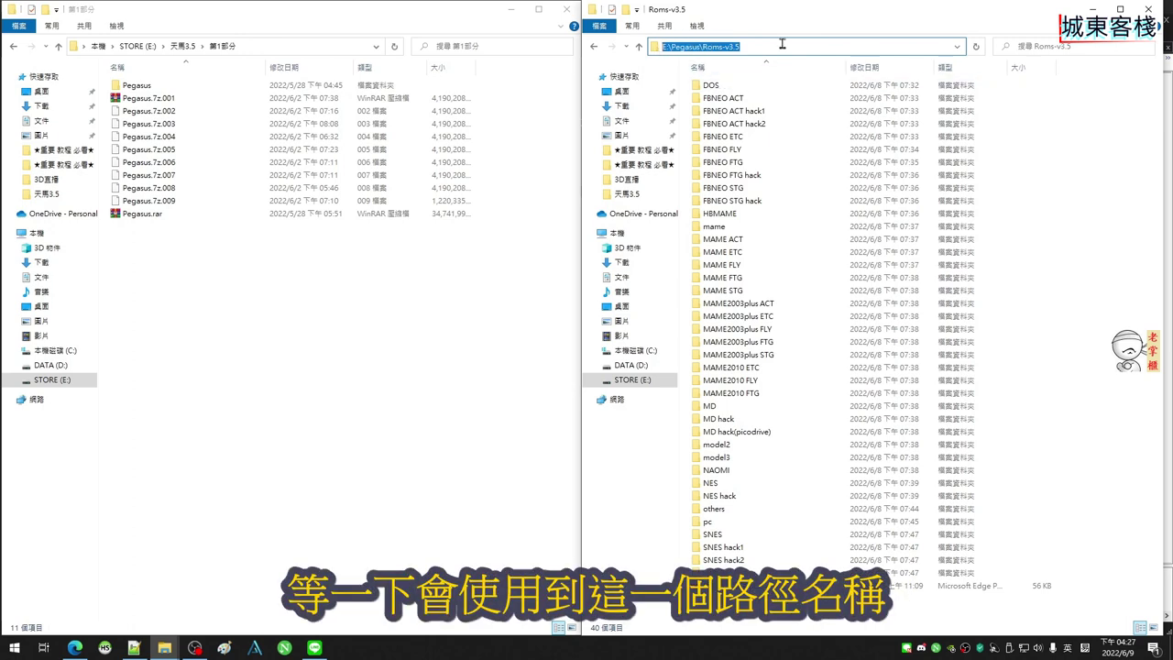
click(1099, 165)
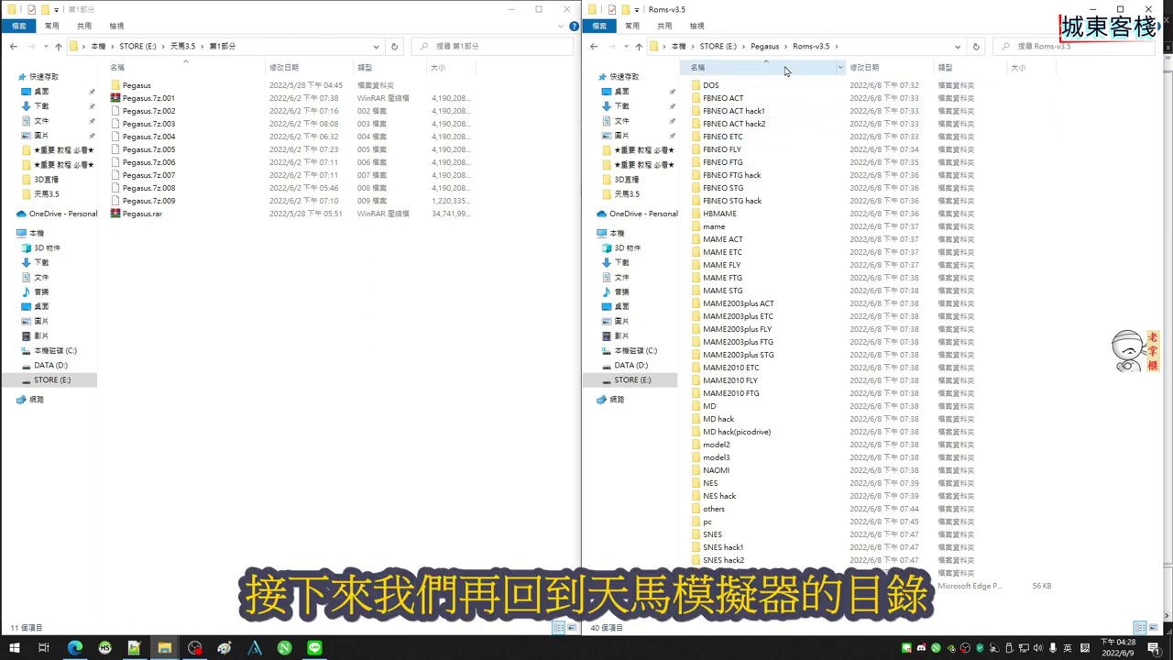
Go back to the Pegasus folder, open its ★重要 教程 必看★ subfolder and make a backup copy of game_dirs.txt there
click(765, 46)
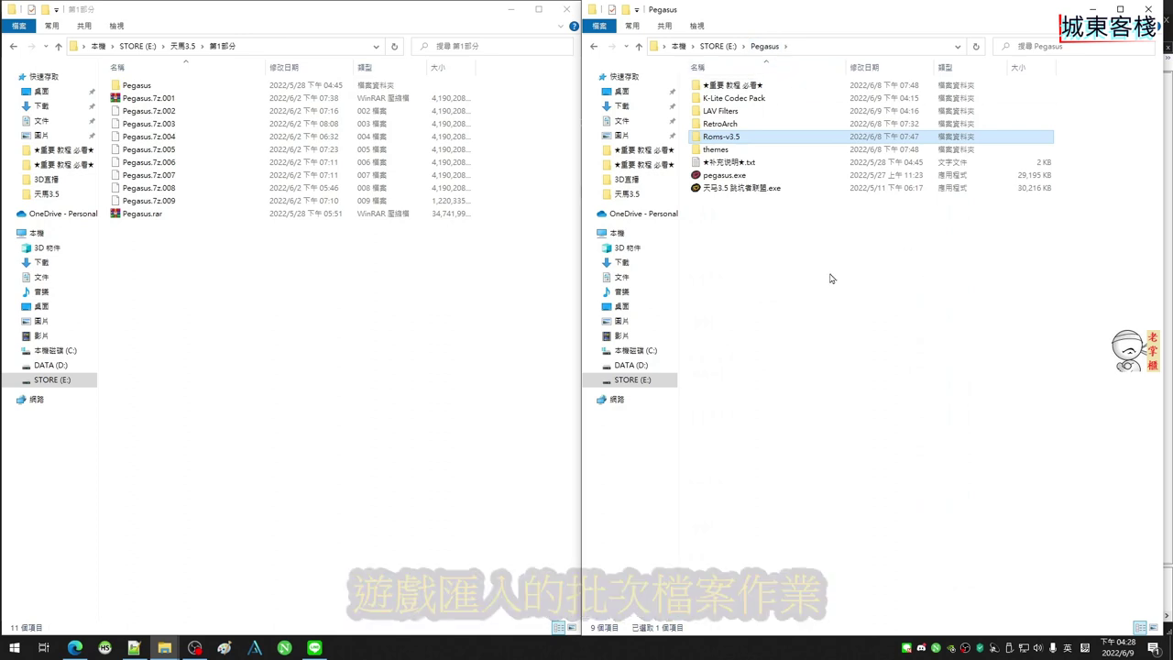
click(768, 88)
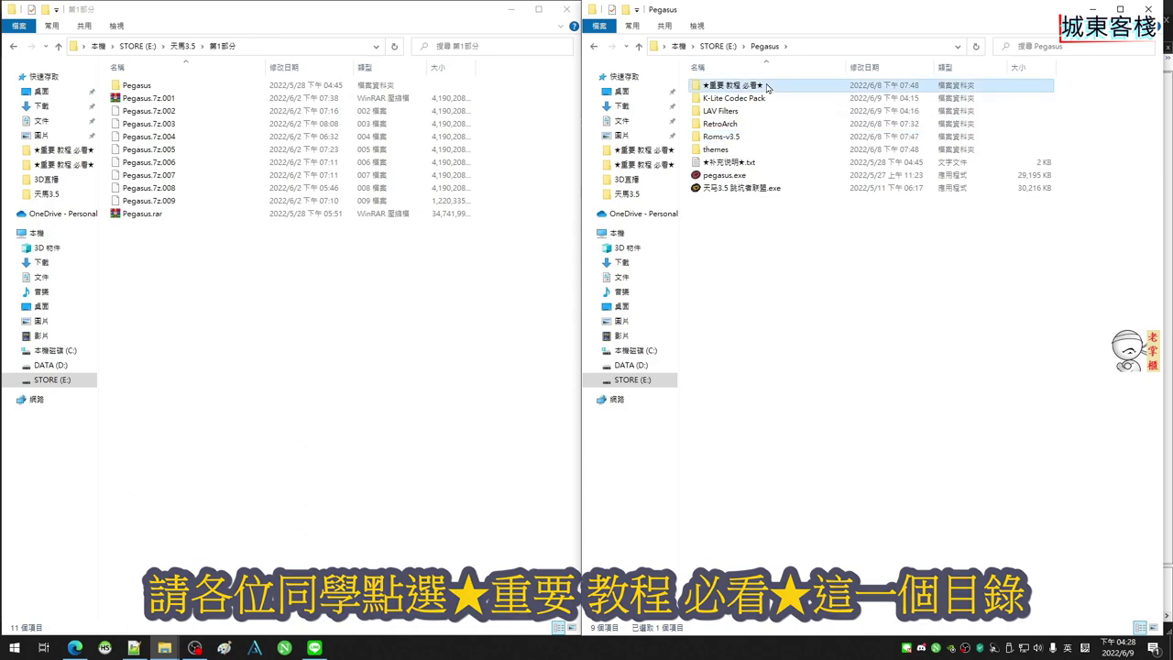
double_click(768, 87)
click(754, 137)
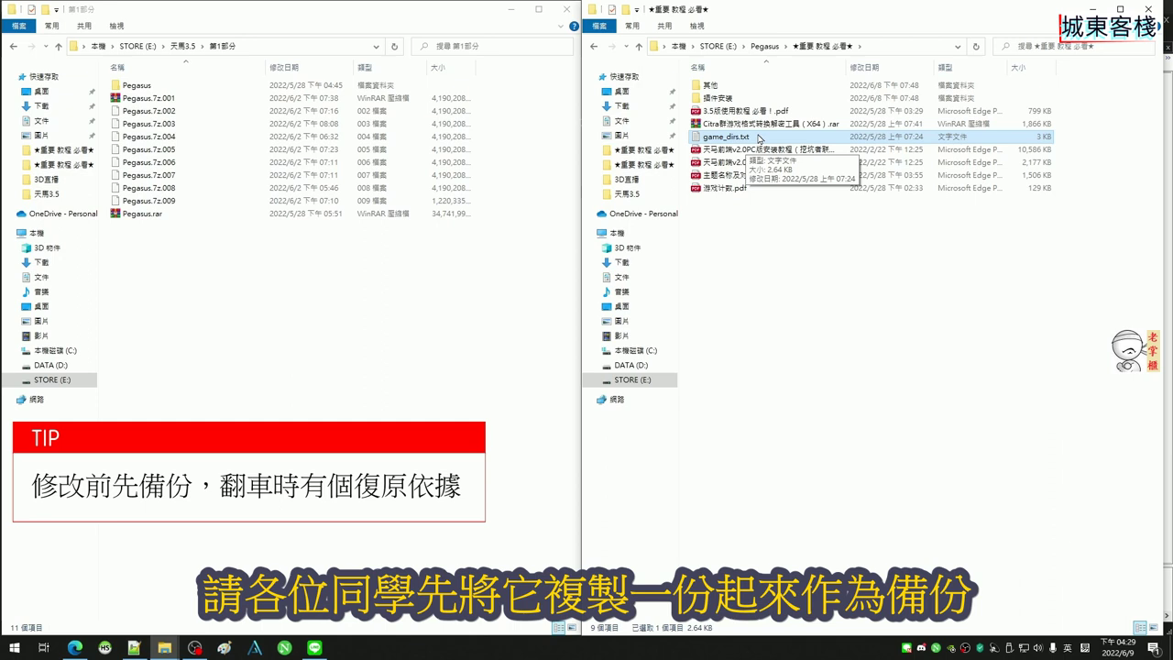
right_click(758, 137)
click(779, 384)
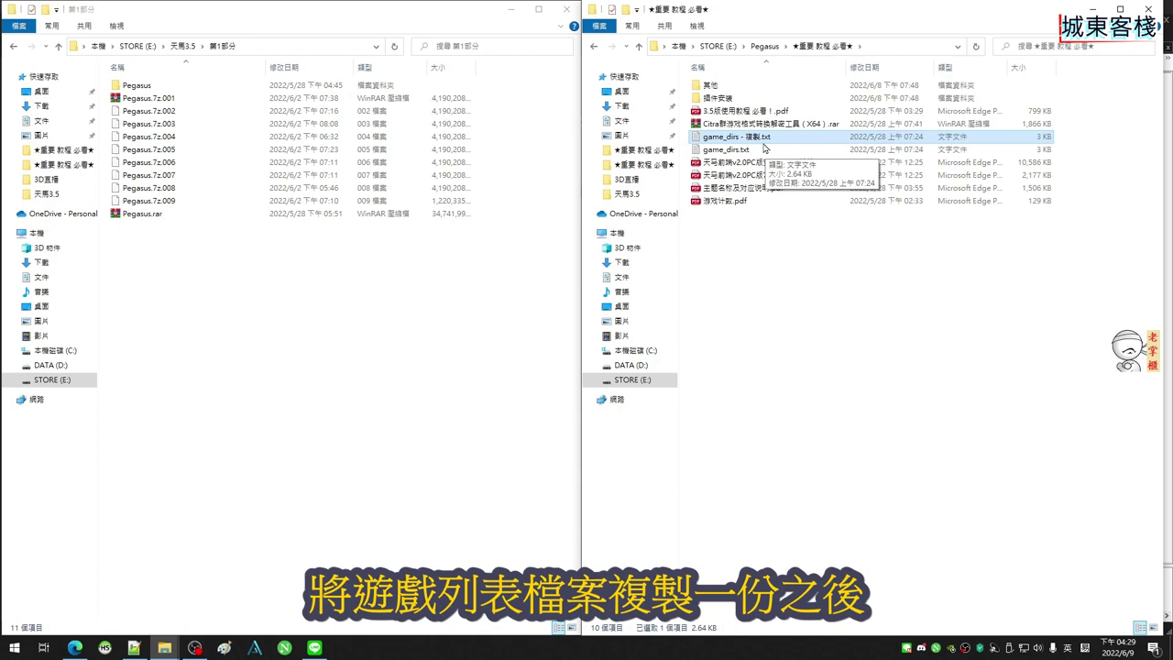
Open the original game_dirs.txt, not its backup copy, for editing in Notepad++
click(739, 150)
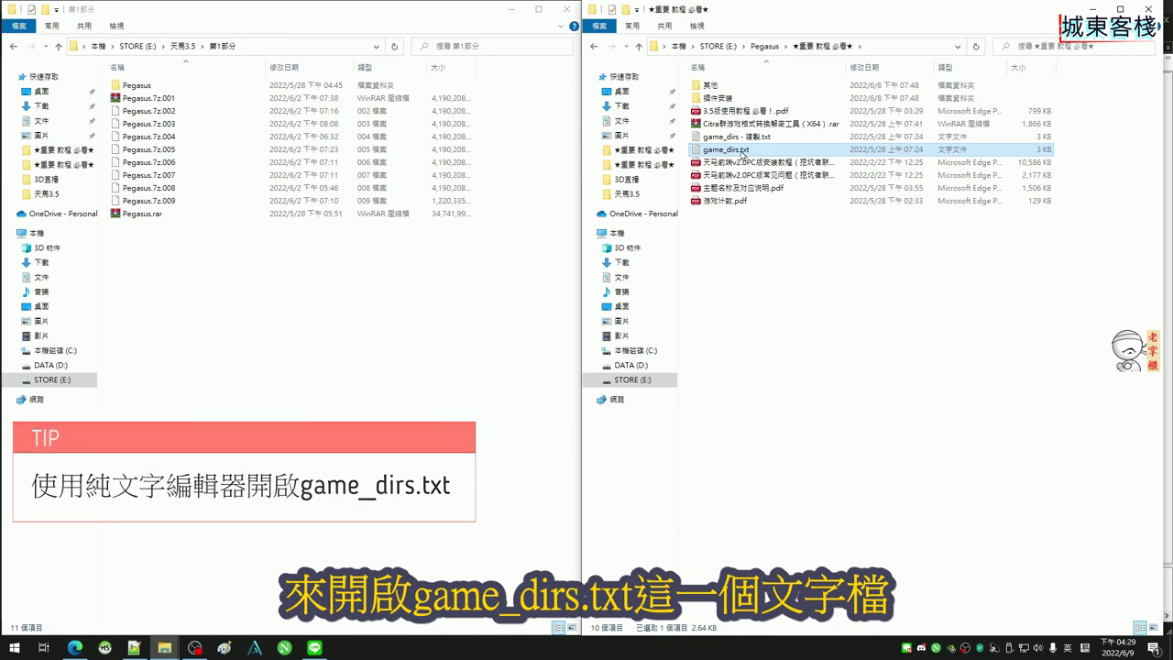
right_click(741, 153)
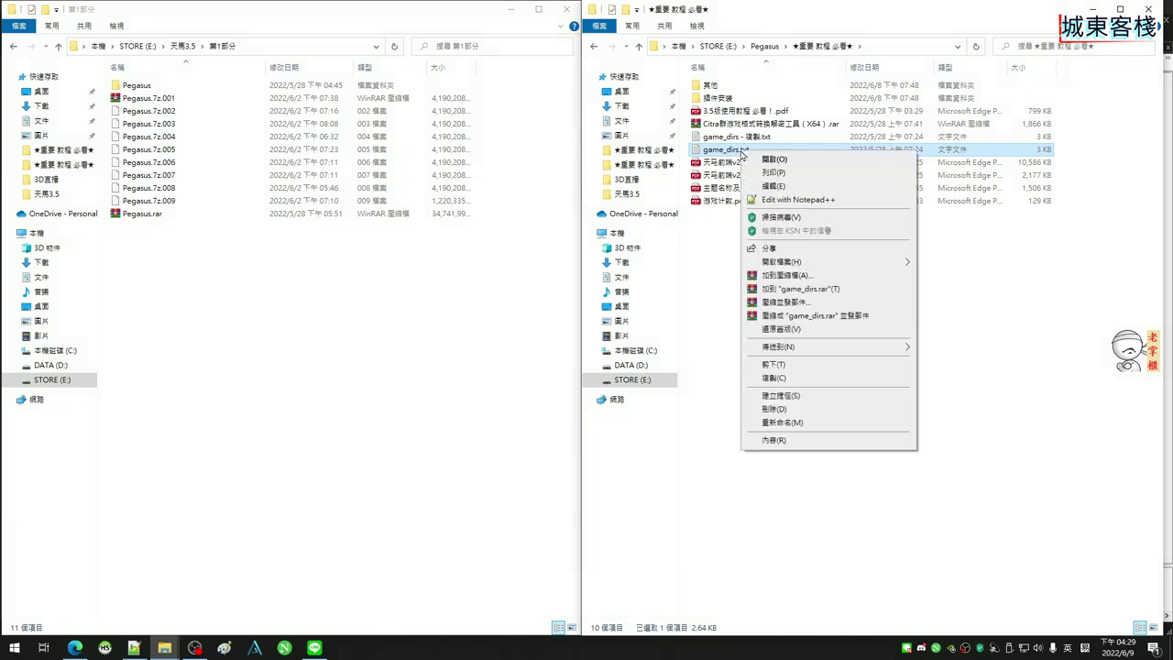
click(768, 200)
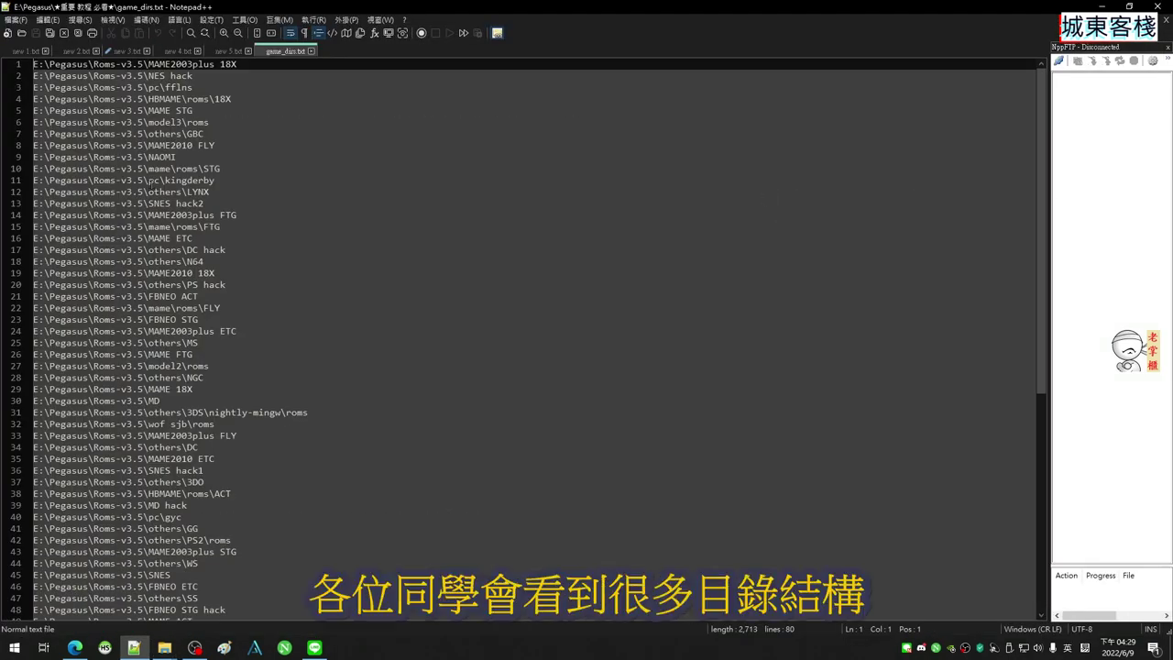